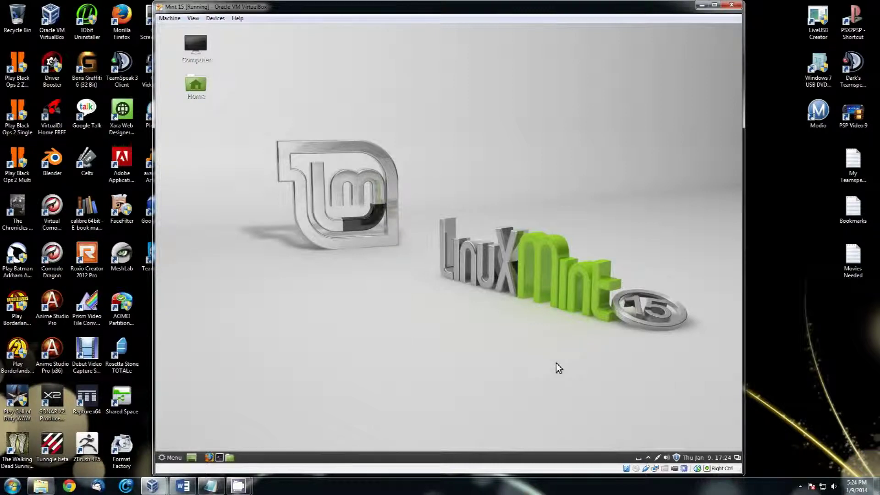
- Reach System Settings from the panel menu and switch it to advanced mode
right_click(649, 462)
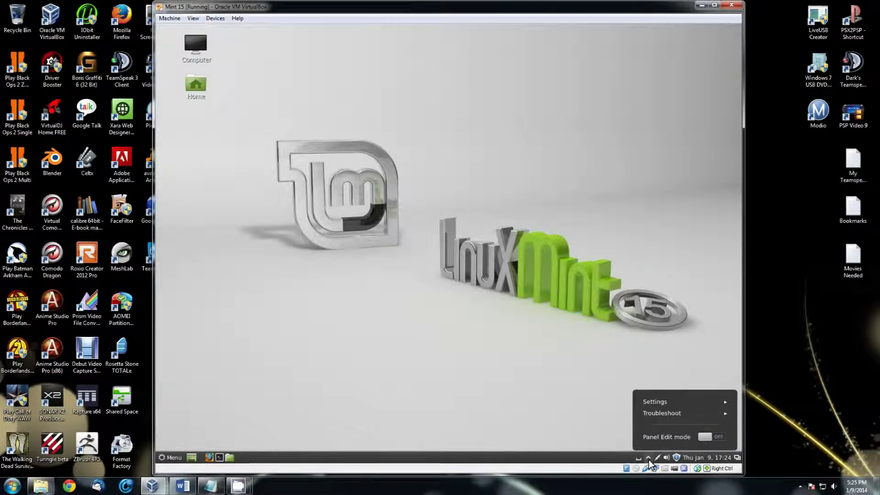
click(664, 404)
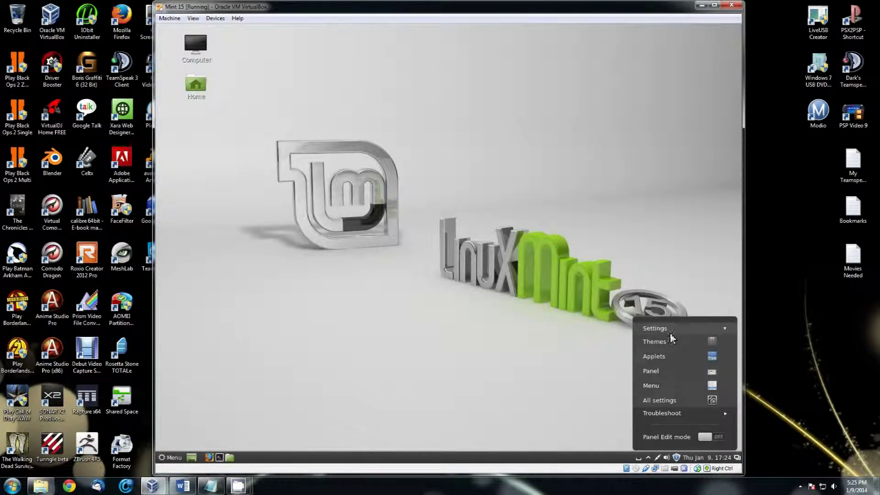
click(675, 398)
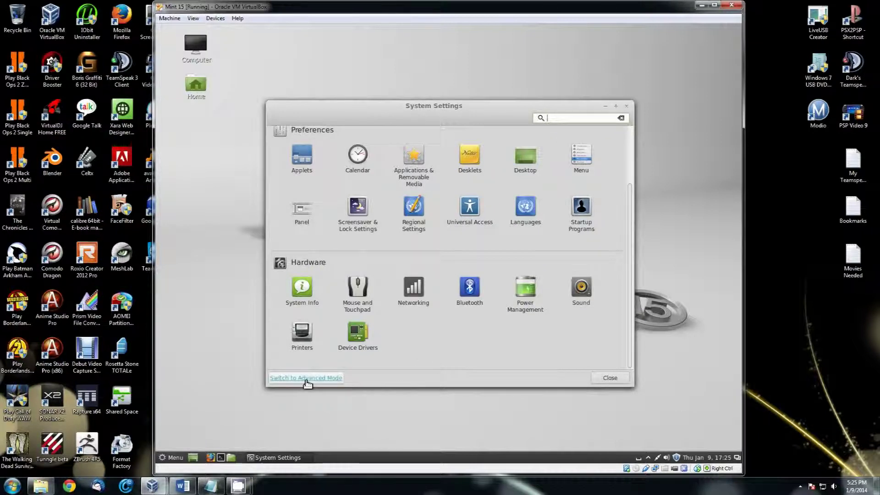
click(304, 379)
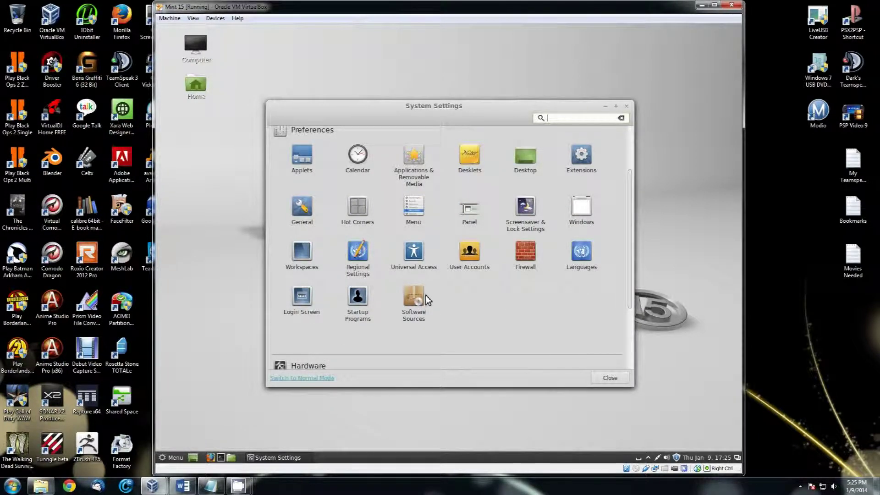
scroll(424, 310, down, 1)
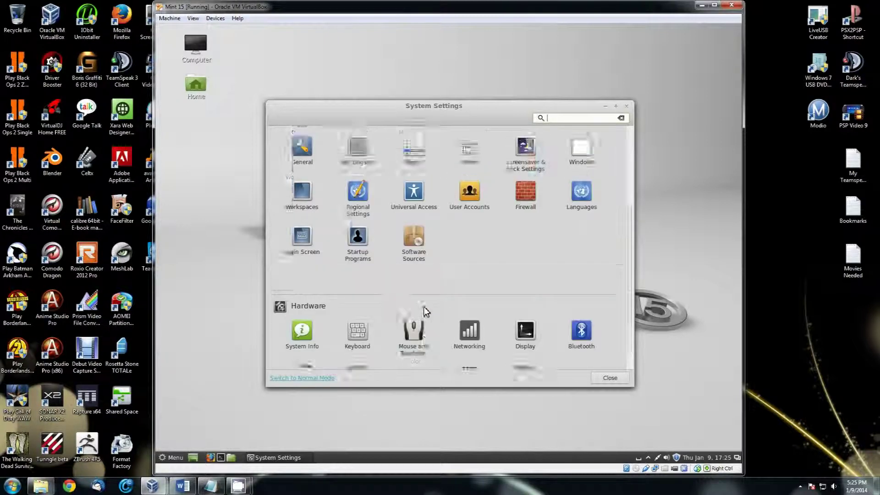
scroll(424, 311, up, 3)
- Enter Software Sources, authenticating with the administrator password
click(423, 331)
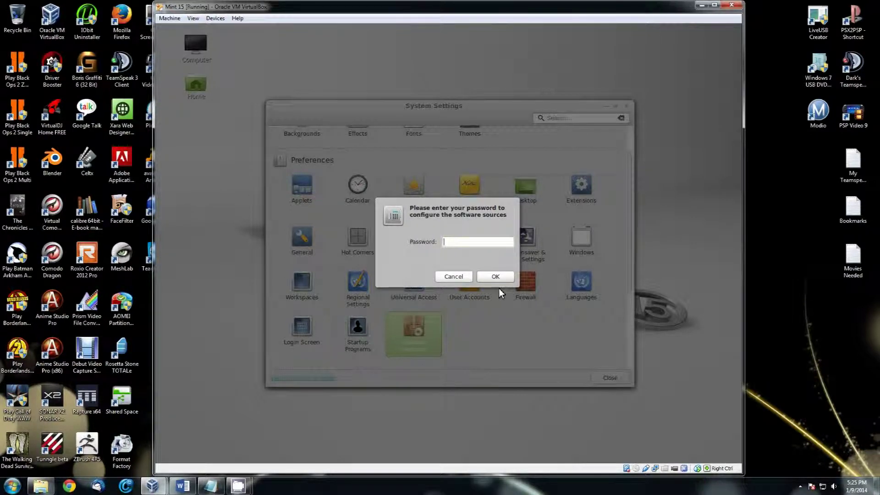
text(passwd)
key(Return)
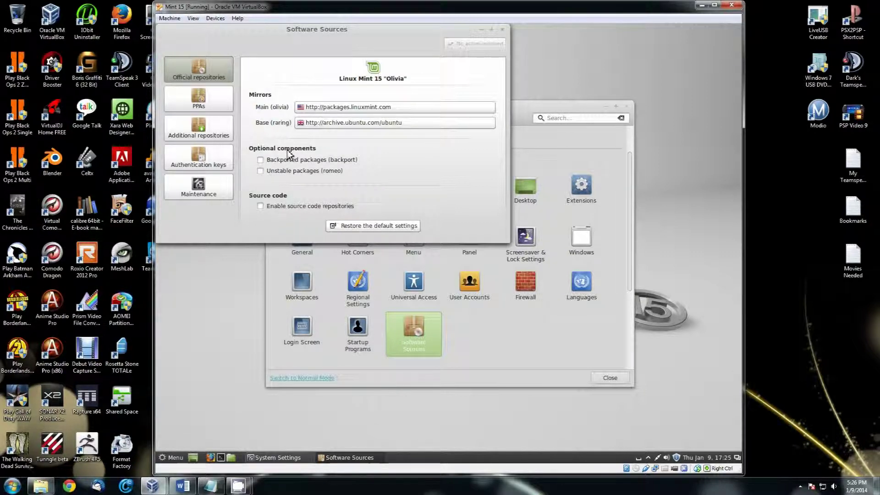
- Enable the local-repository and archive.getdeb.net sources under Additional repositories and update the cache
click(199, 100)
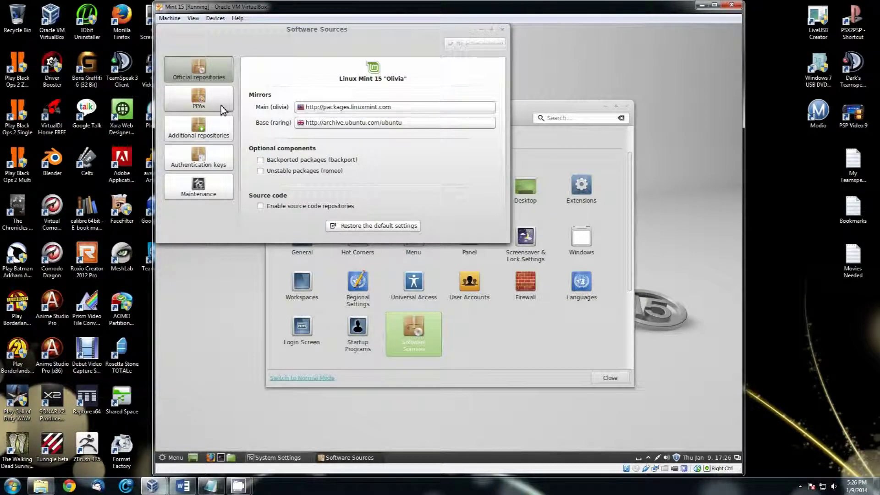
click(215, 138)
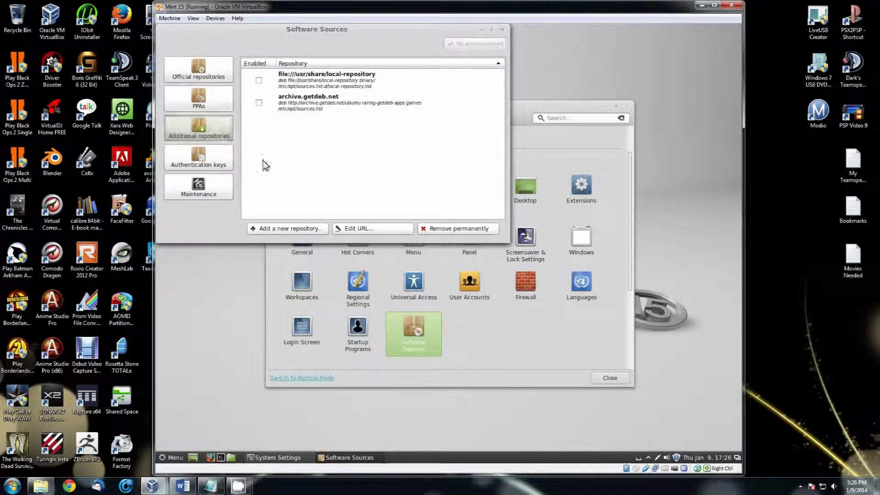
click(259, 80)
click(259, 103)
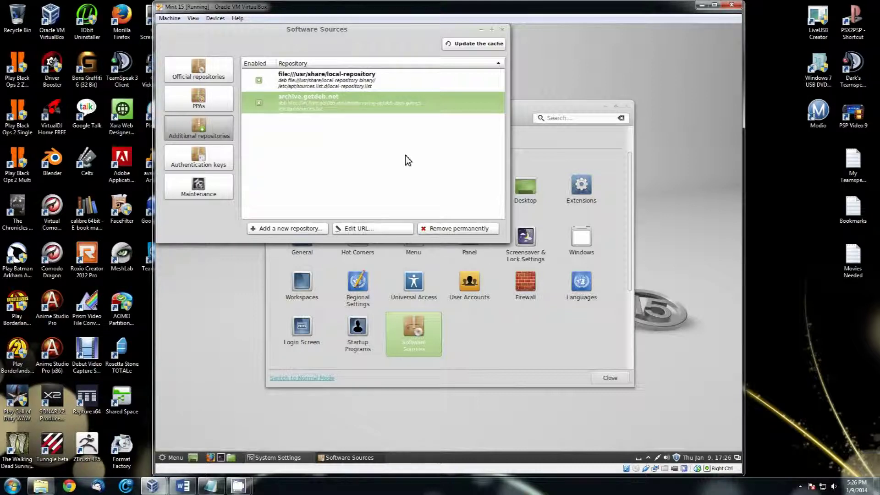
click(476, 44)
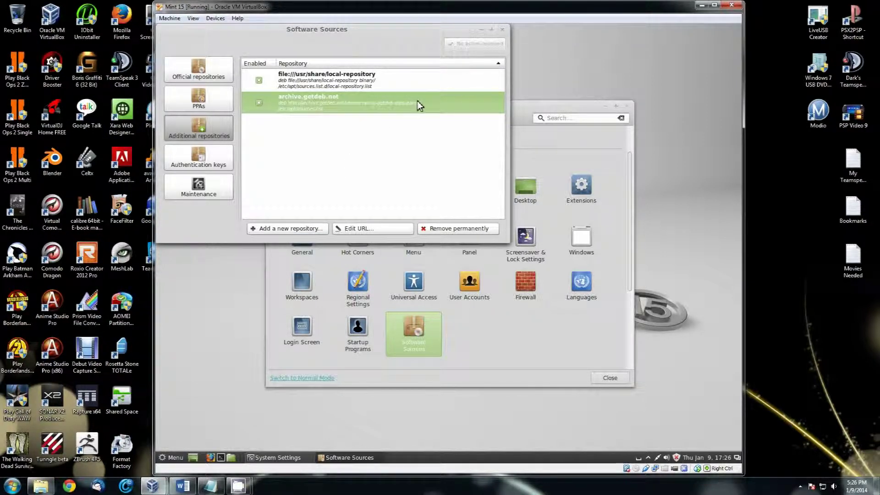
- Close Software Sources and System Settings, then start Update Manager with the password
click(504, 30)
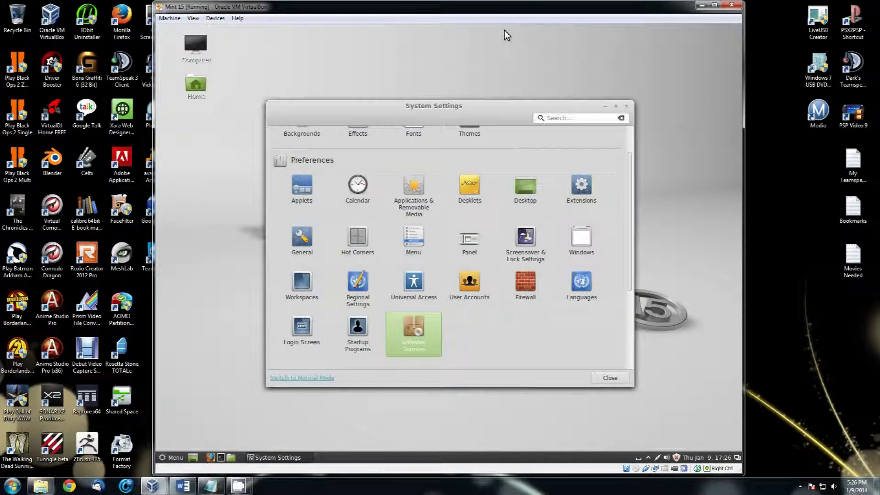
click(627, 107)
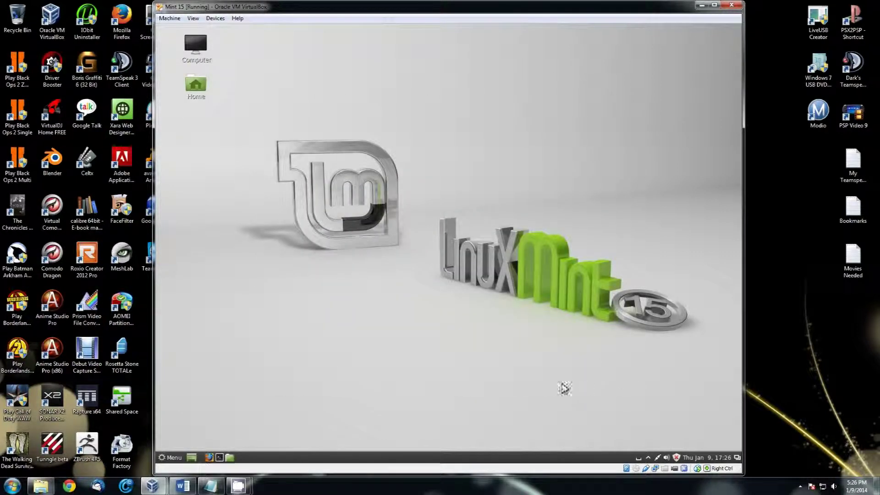
click(677, 459)
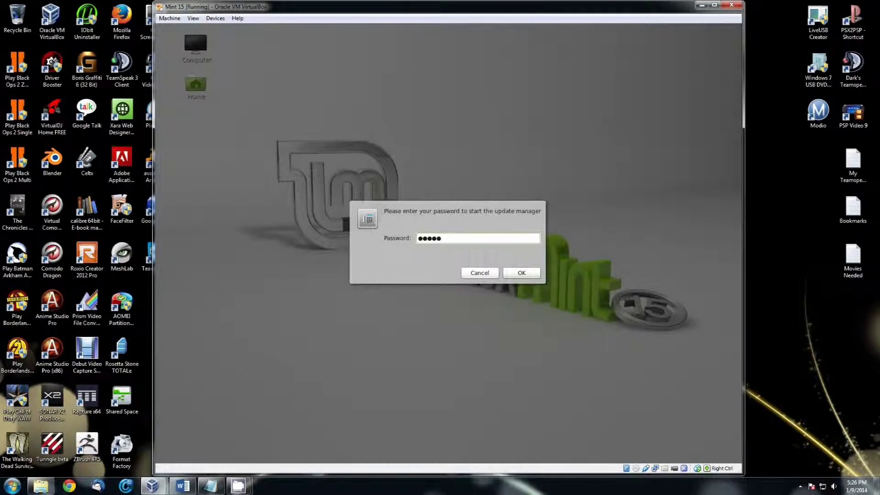
key(Return)
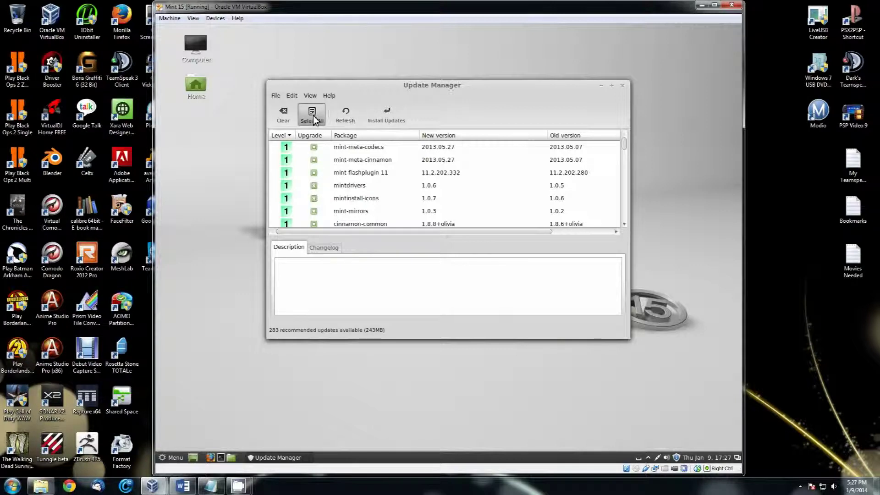
- Install all 283 recommended updates (243 MB) listed in Update Manager
click(387, 116)
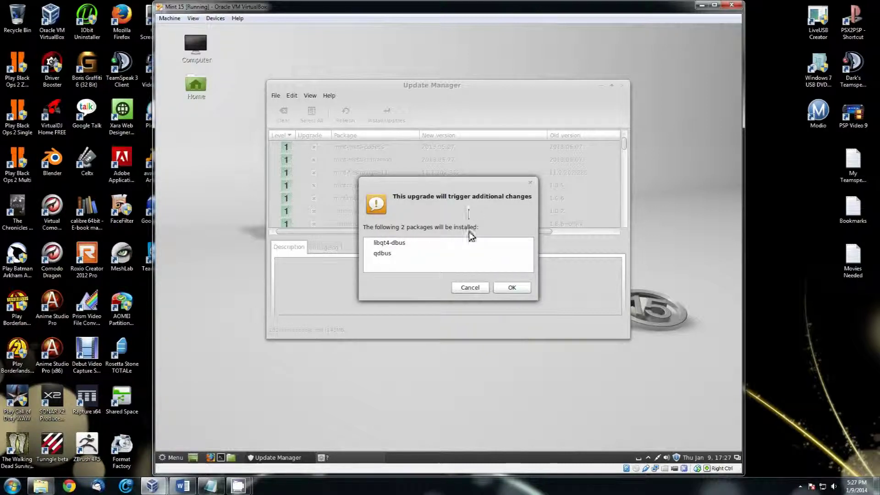
- Accept the two extra packages libqt4-dbus and qdbus so installation proceeds
click(510, 287)
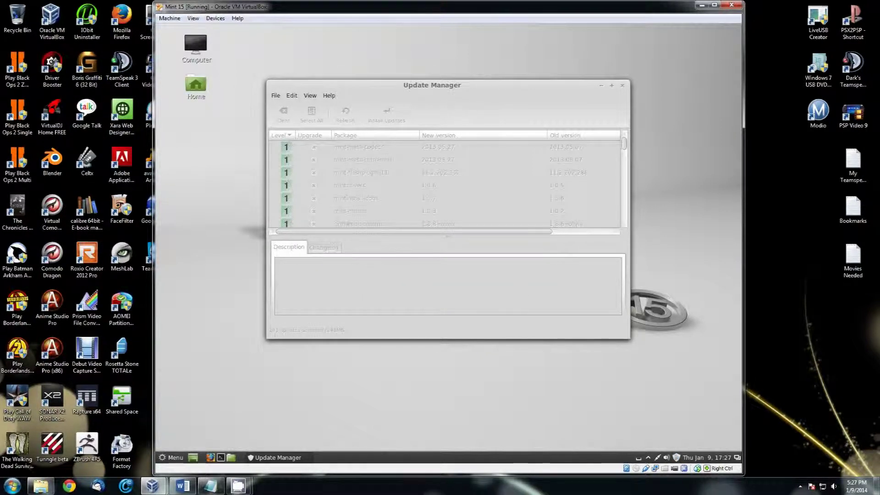